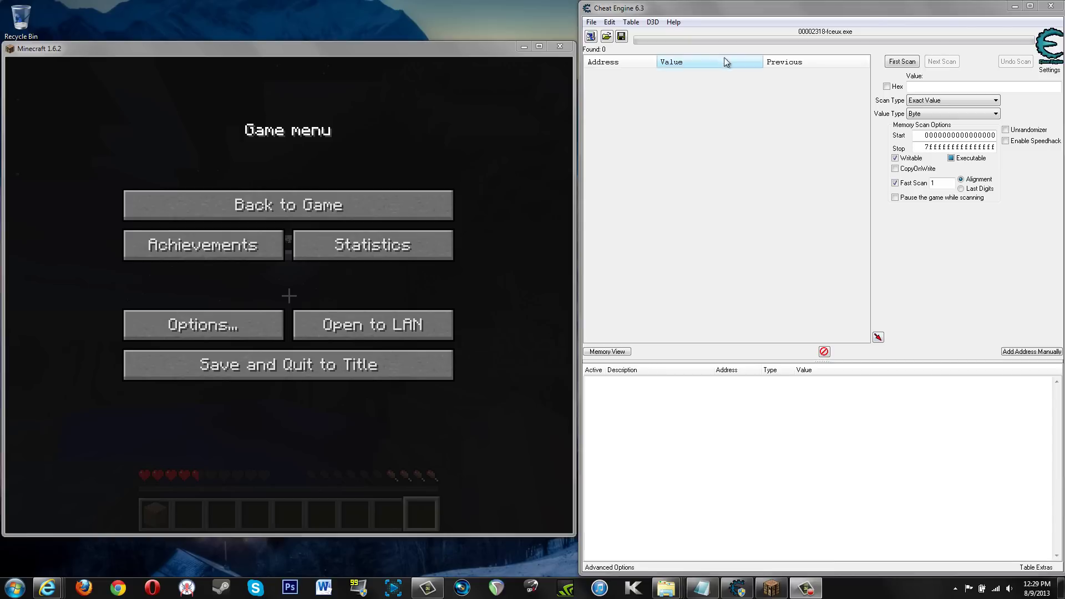
Show the list of running processes and select TscHelp.exe in it
left_click(591, 37)
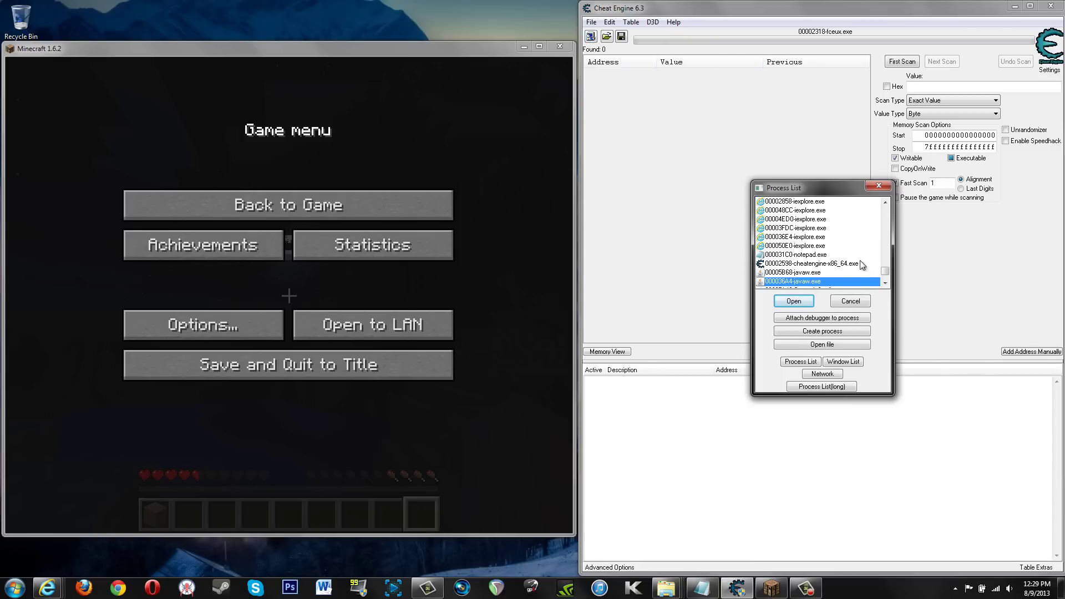
left_click_drag(886, 272, 888, 277)
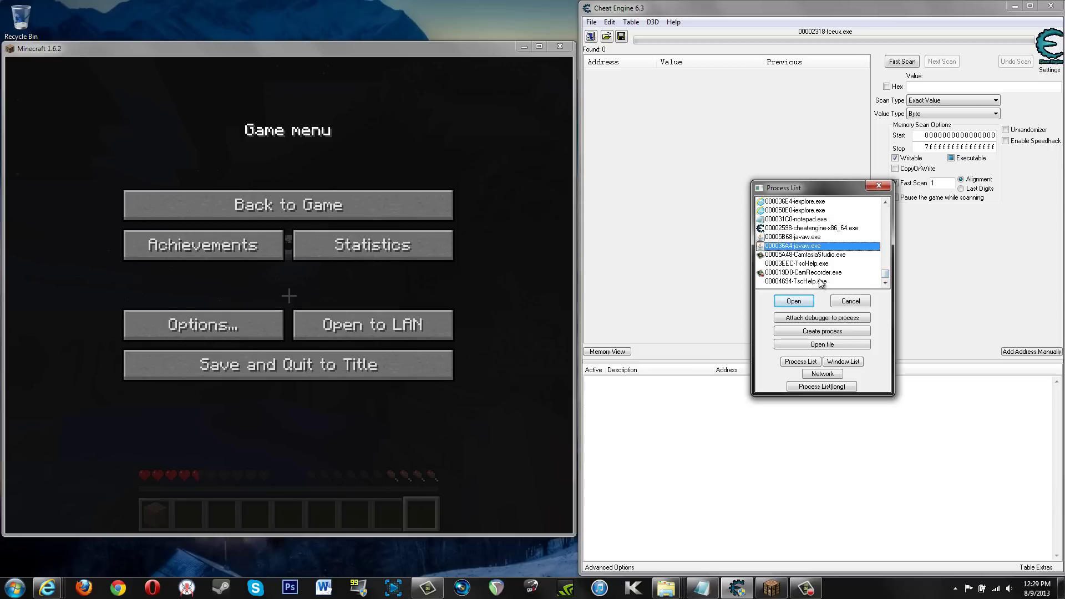
left_click(822, 282)
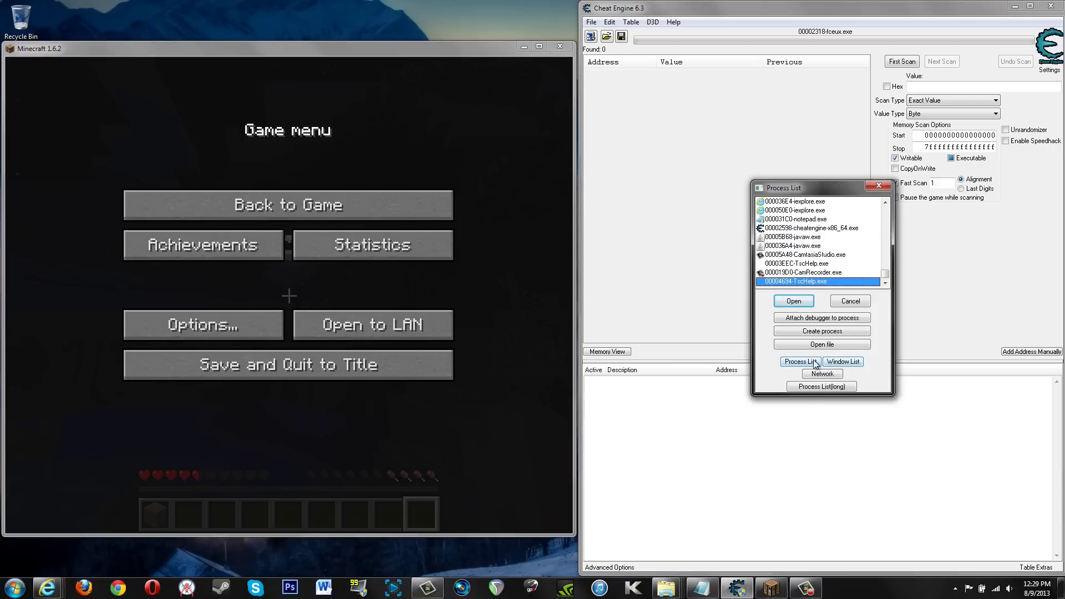
left_click(853, 365)
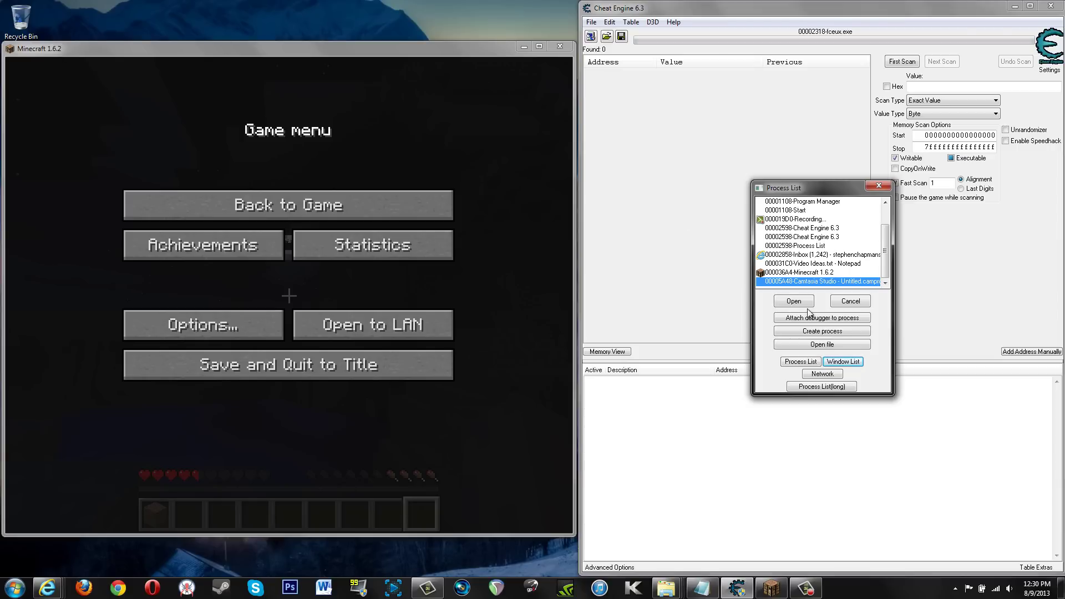
left_click(815, 273)
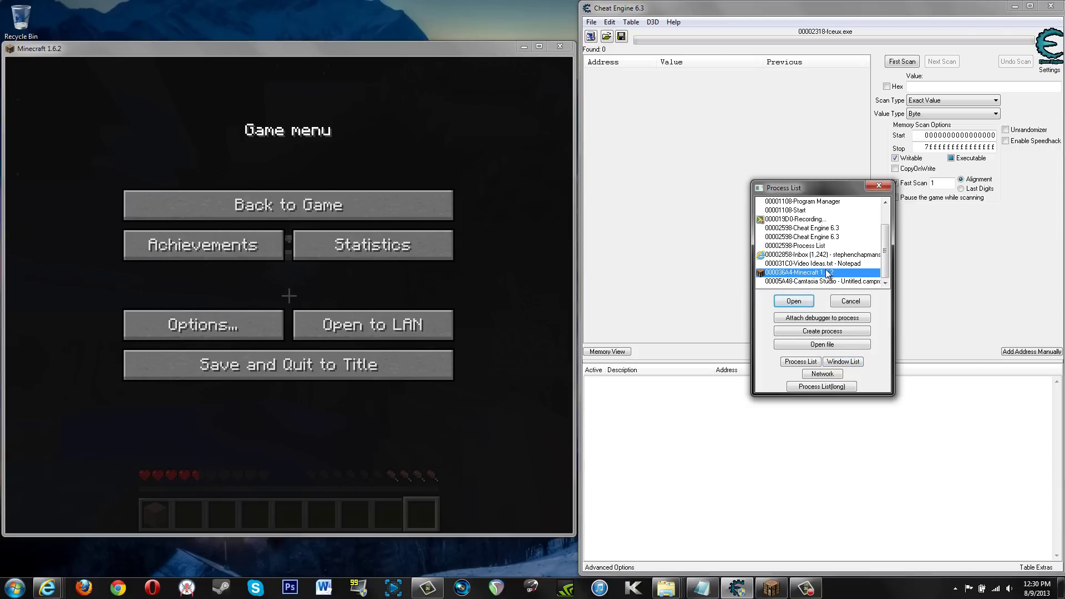
left_click(800, 363)
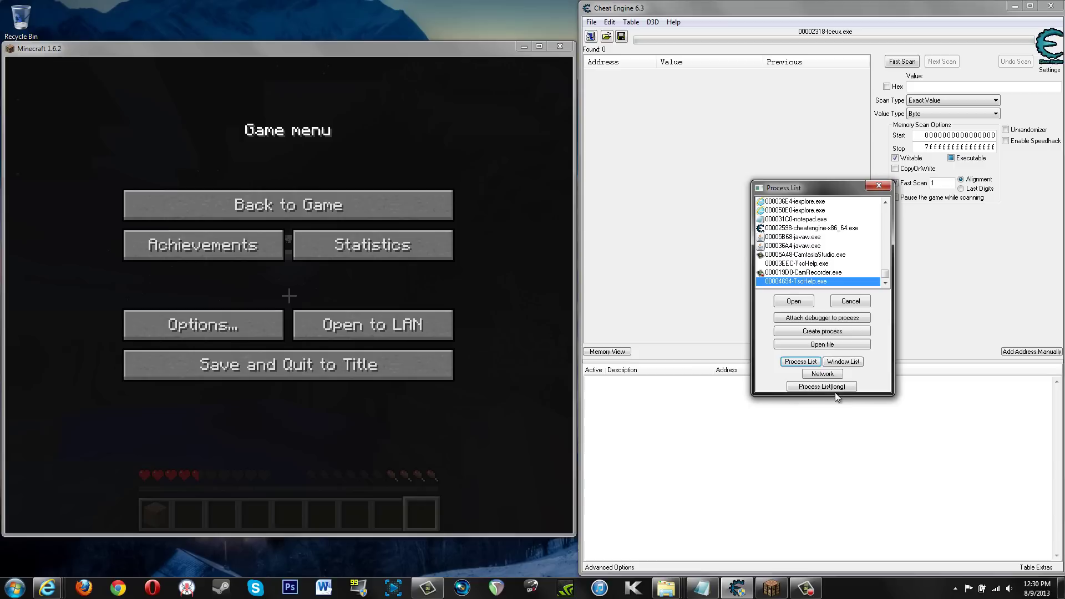
Flip the picker between Window List and Process List, ending on window titles with Minecraft 1.6.2
left_click(852, 363)
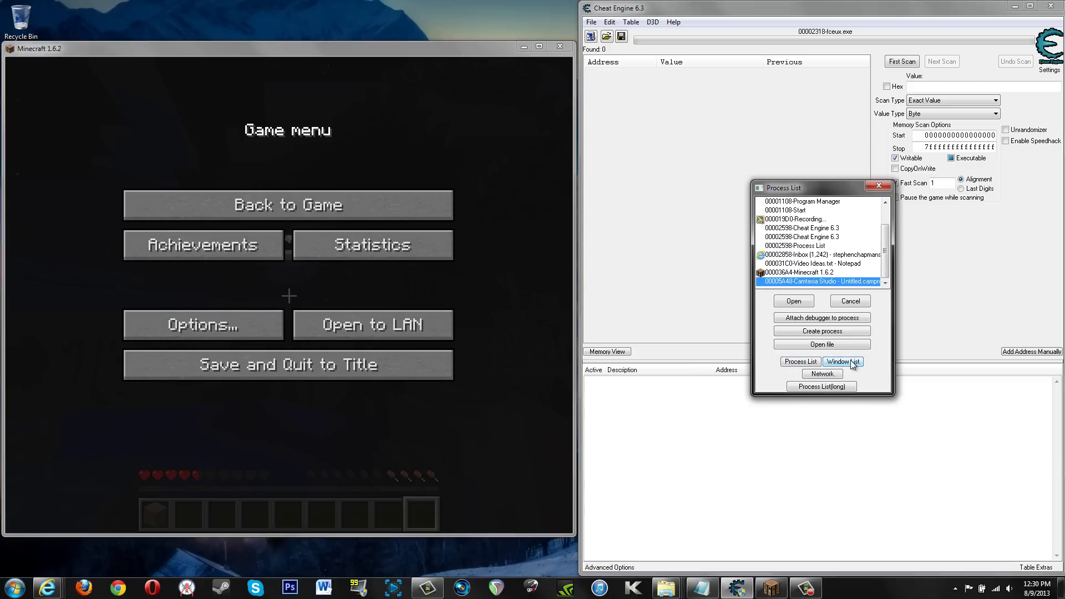
left_click(799, 364)
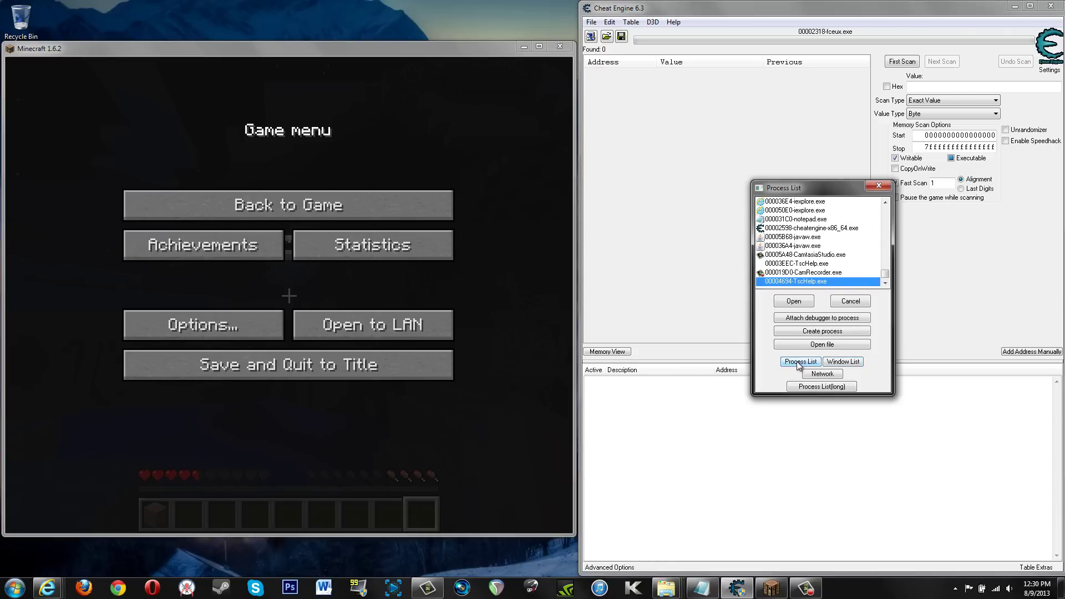
left_click(847, 366)
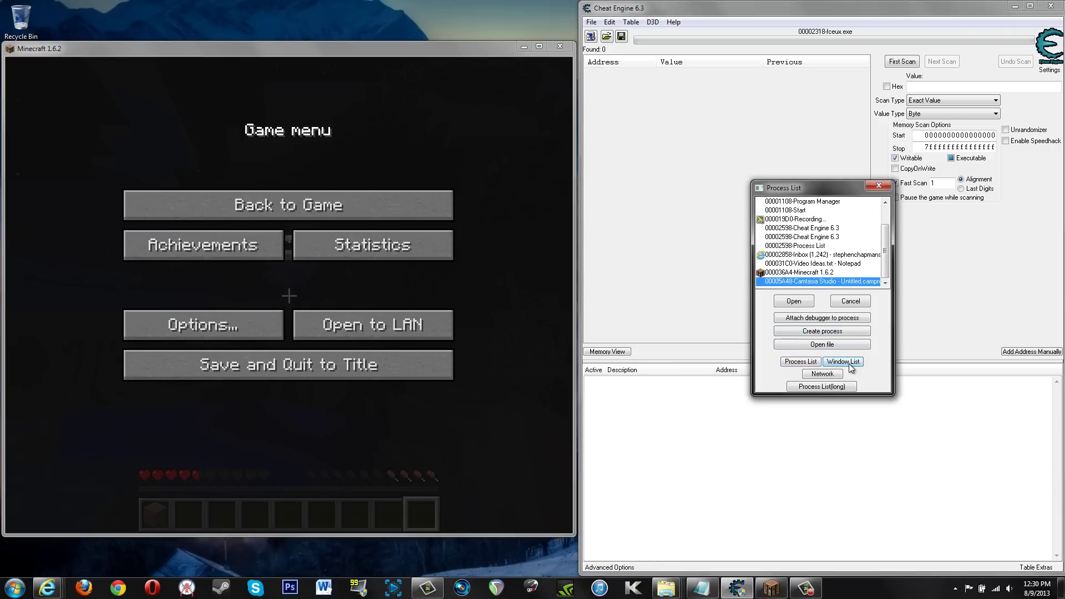